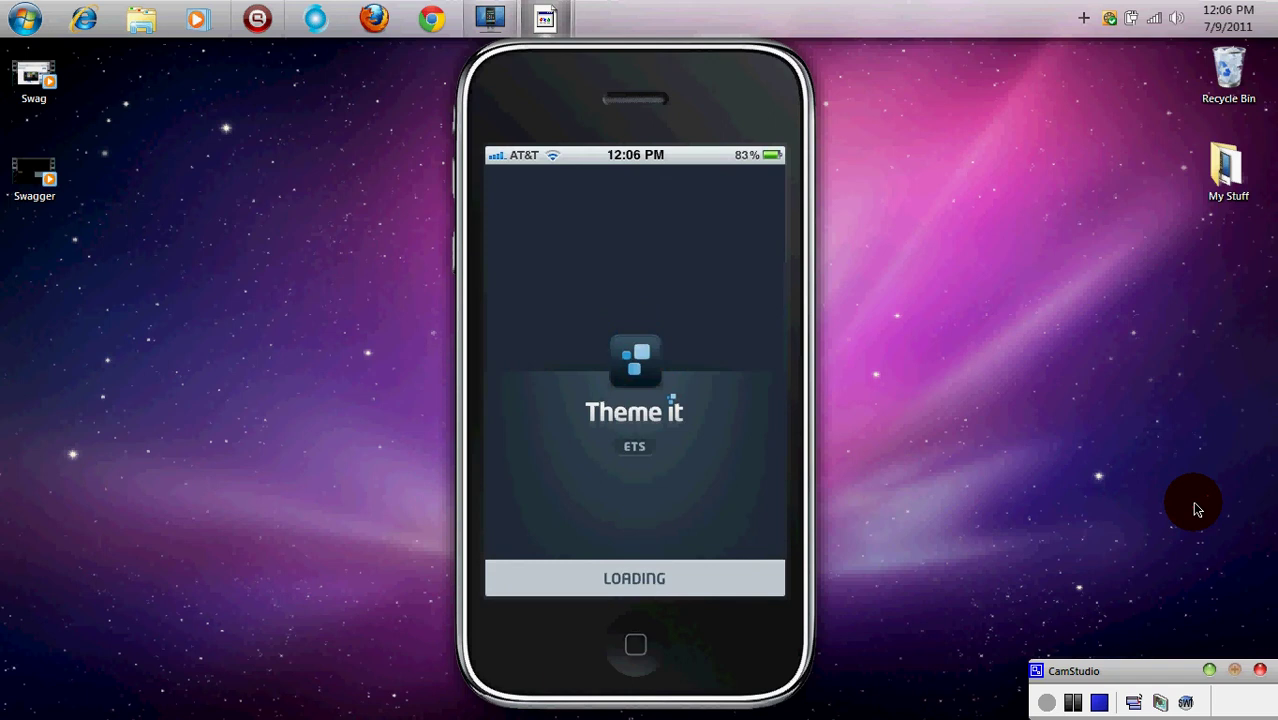
Step: Launch the ThemeIt app from the iPhone home screen to bring up its store
{"action": "left_click", "coordinate": [1074, 703]}
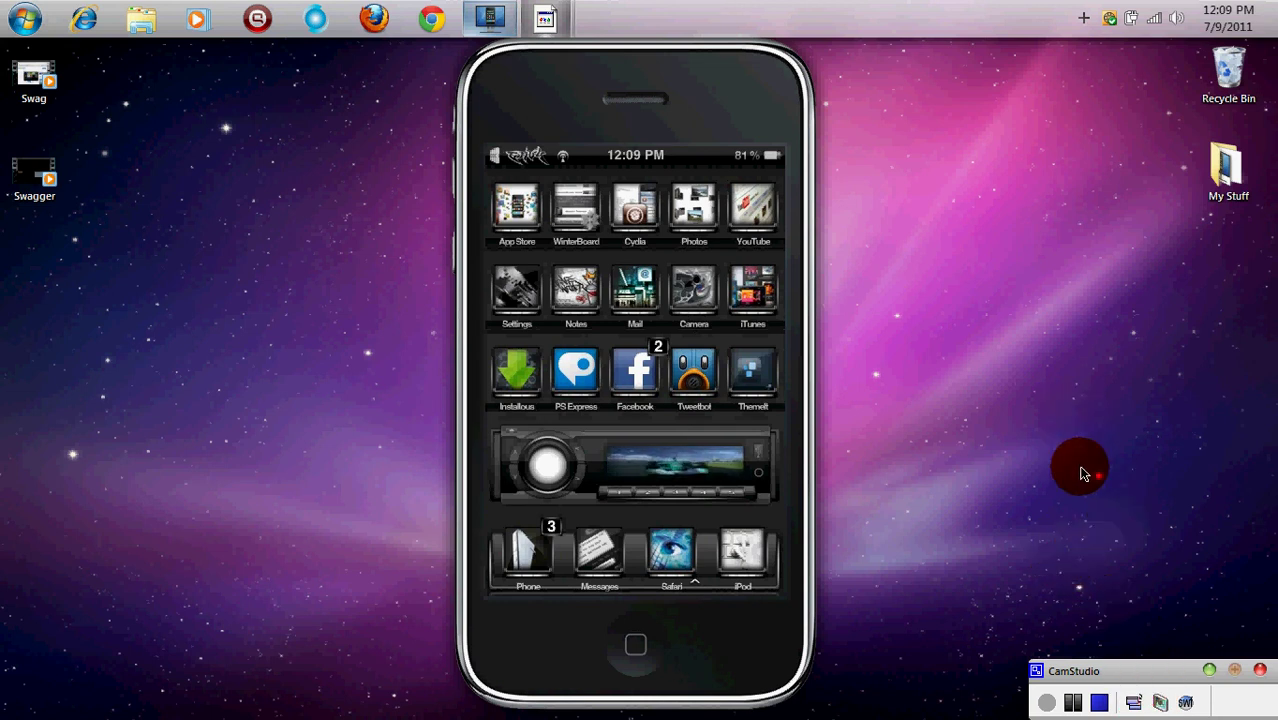
Step: Exit Theme it to the themed home screen and stop the CamStudio recording
{"action": "left_click", "coordinate": [1100, 671]}
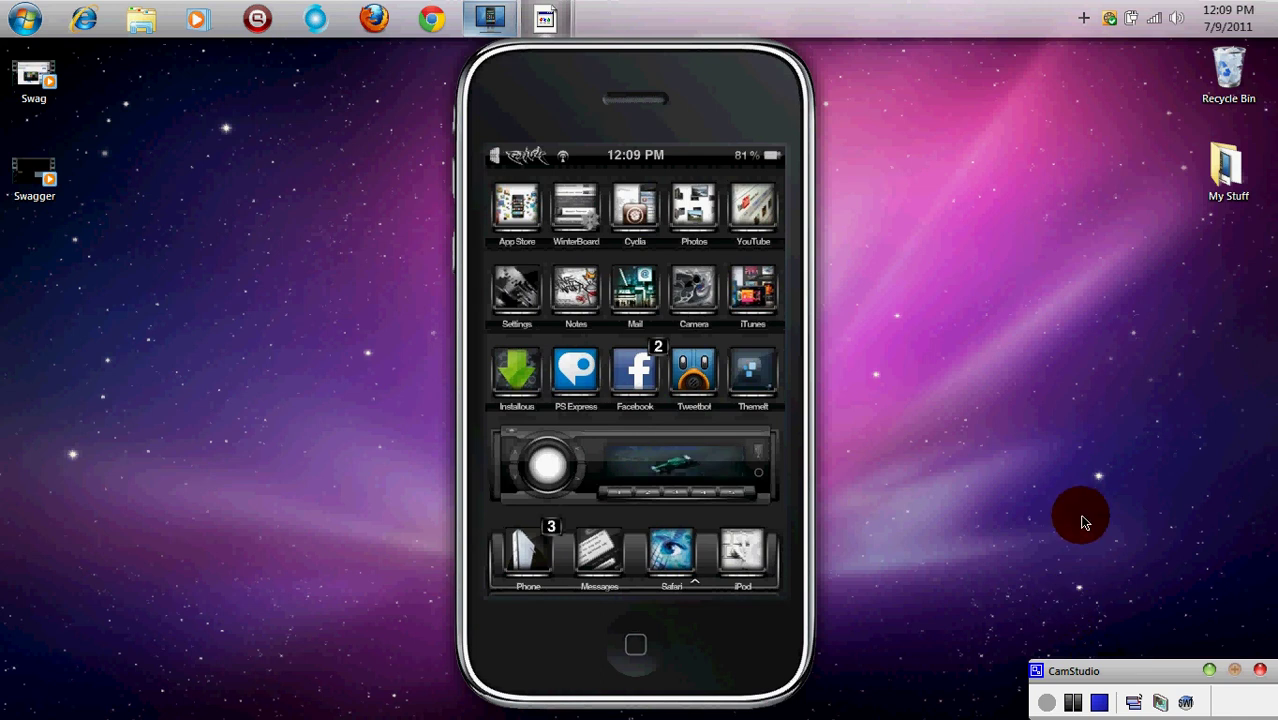
{"action": "left_click", "coordinate": [1100, 703]}
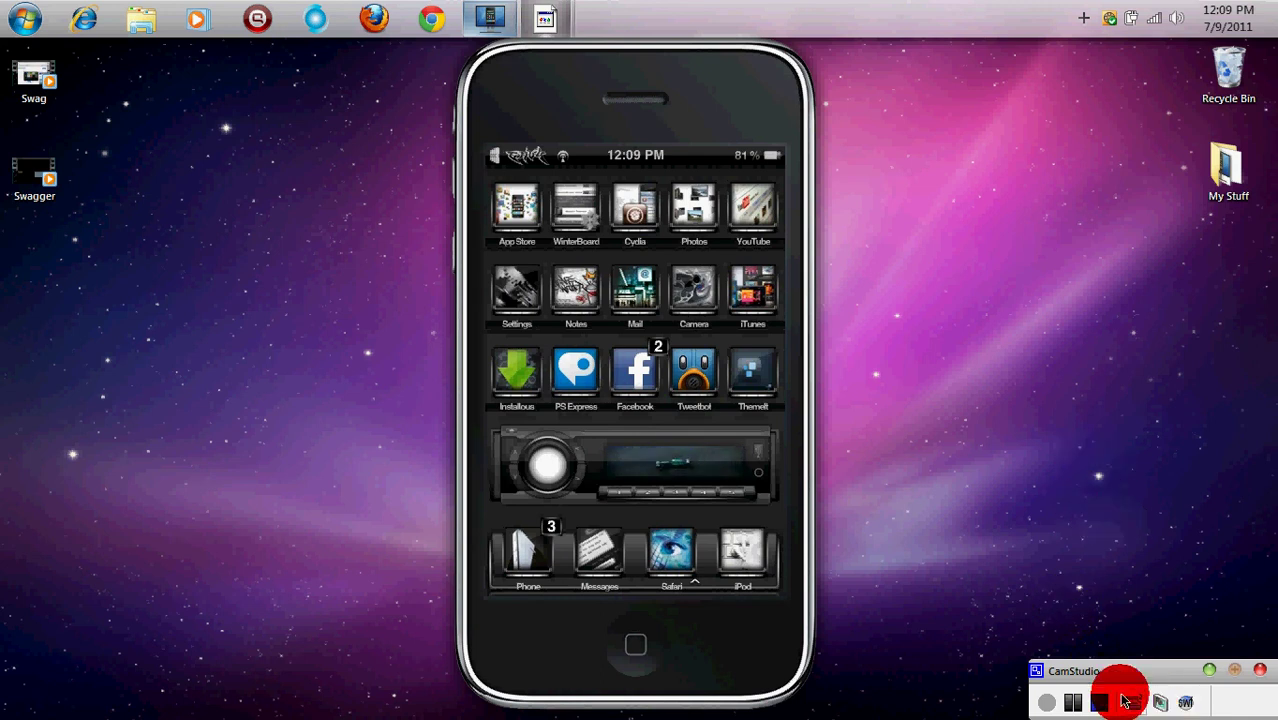
{"action": "left_click", "coordinate": [1050, 669]}
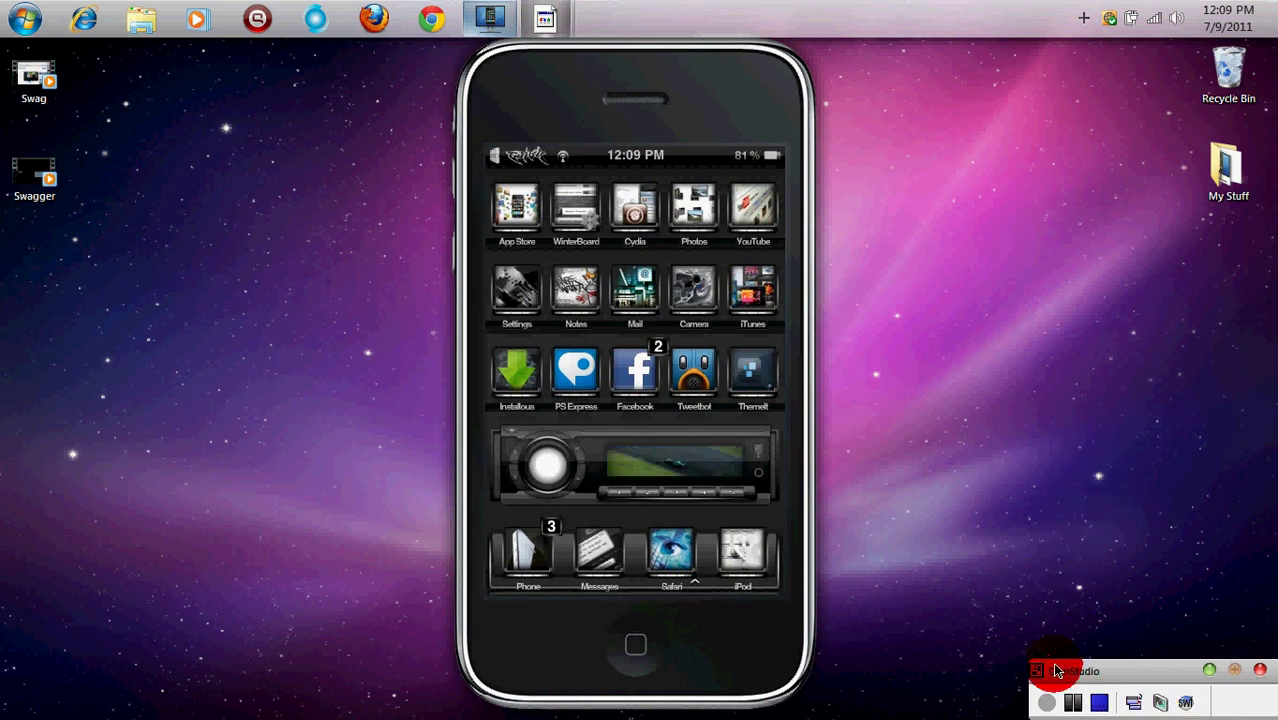
{"action": "left_click", "coordinate": [1103, 708]}
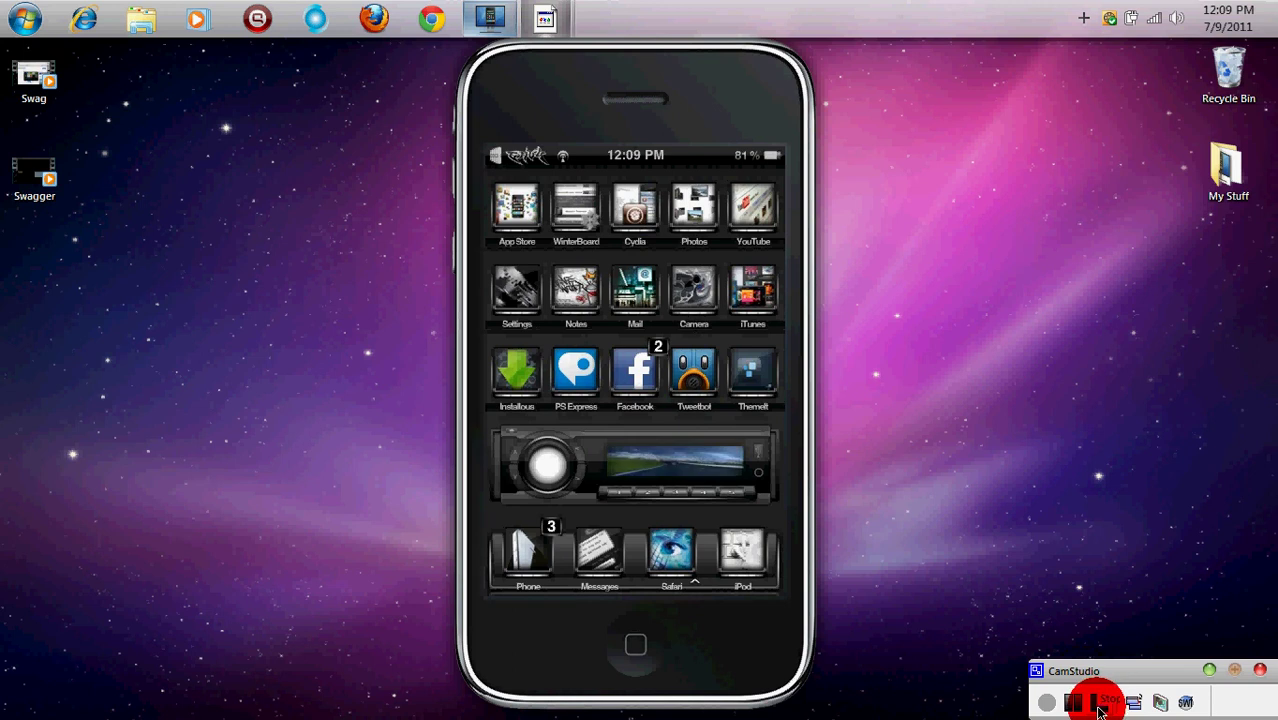